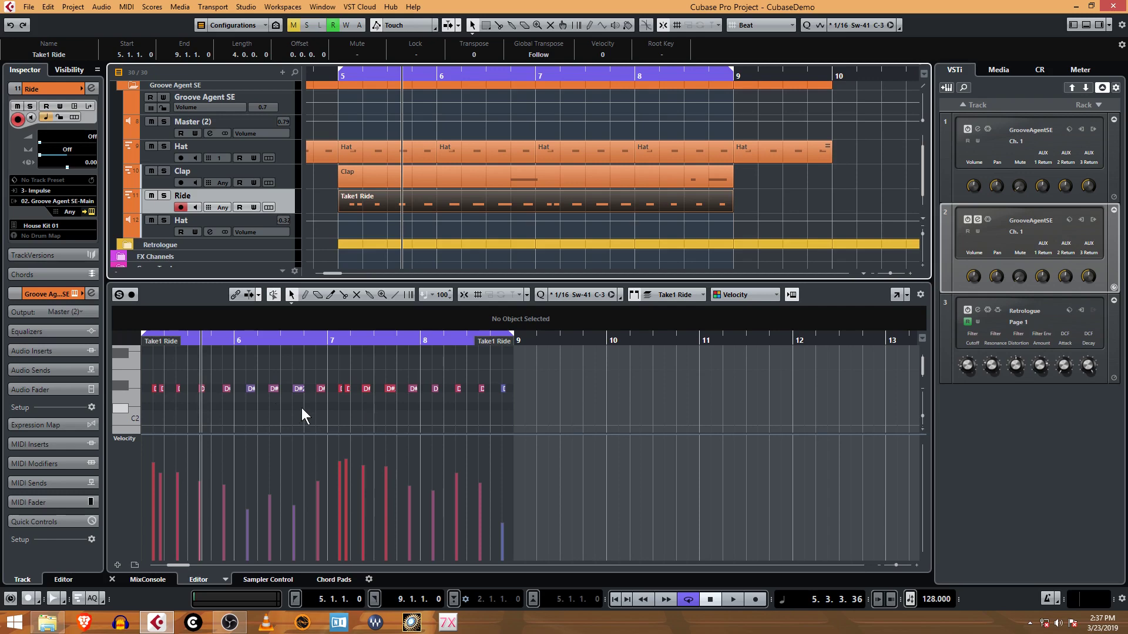
Step: Drag down on the ruler to zoom into the Take1 Ride notes and their velocities
left_click_drag(301, 341, 275, 357)
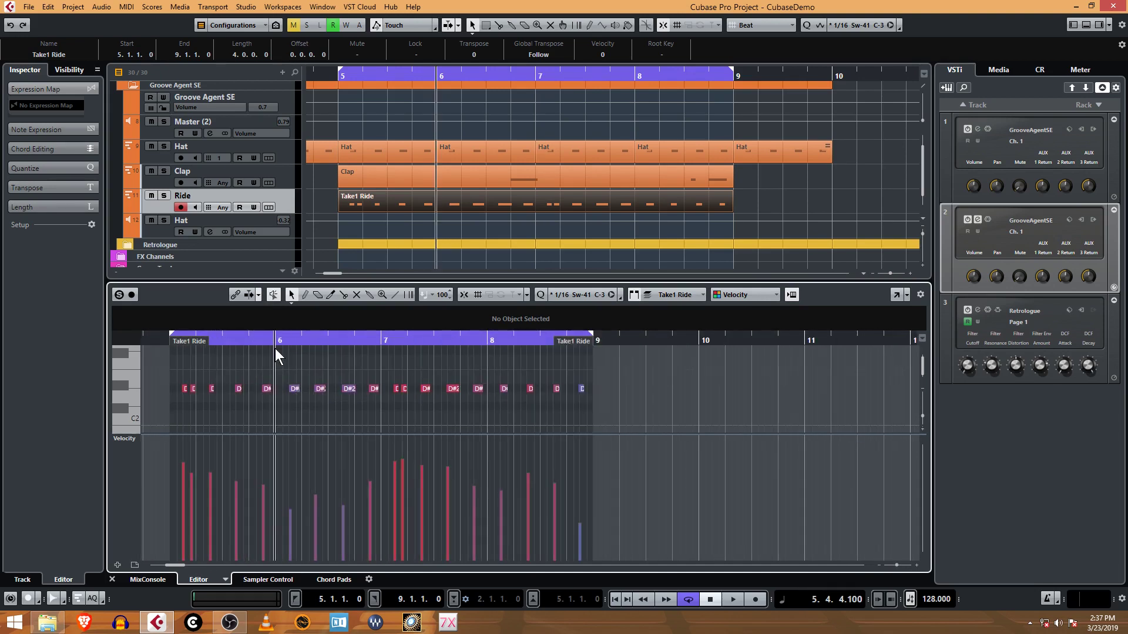
Step: Put the playhead at bar 5 and start playback to hear the ride part
left_click(340, 76)
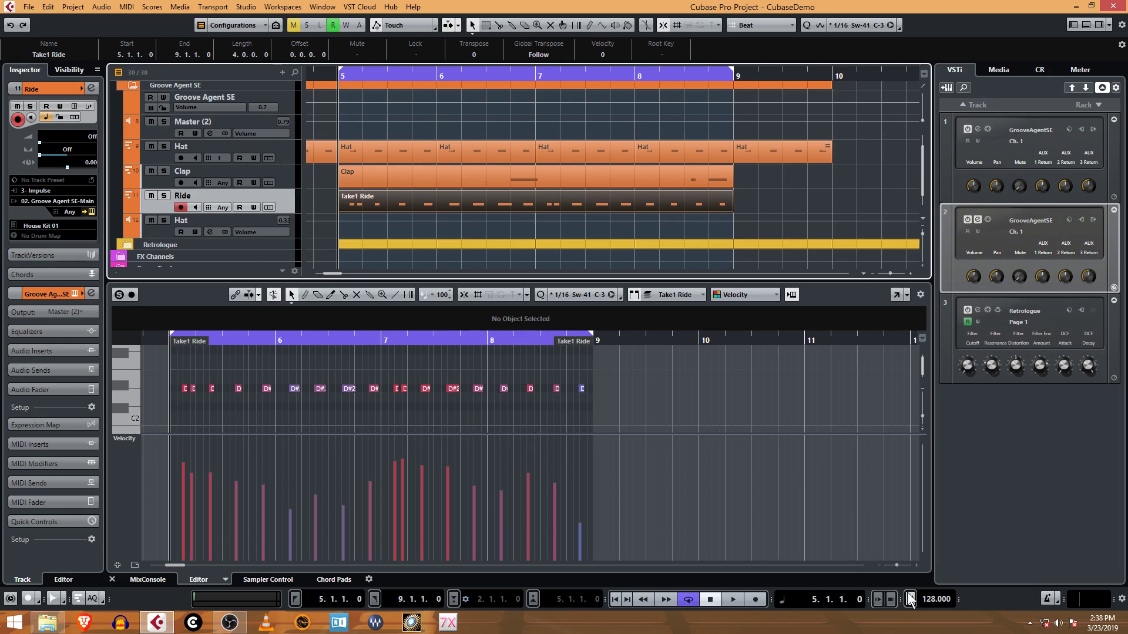
left_click(734, 600)
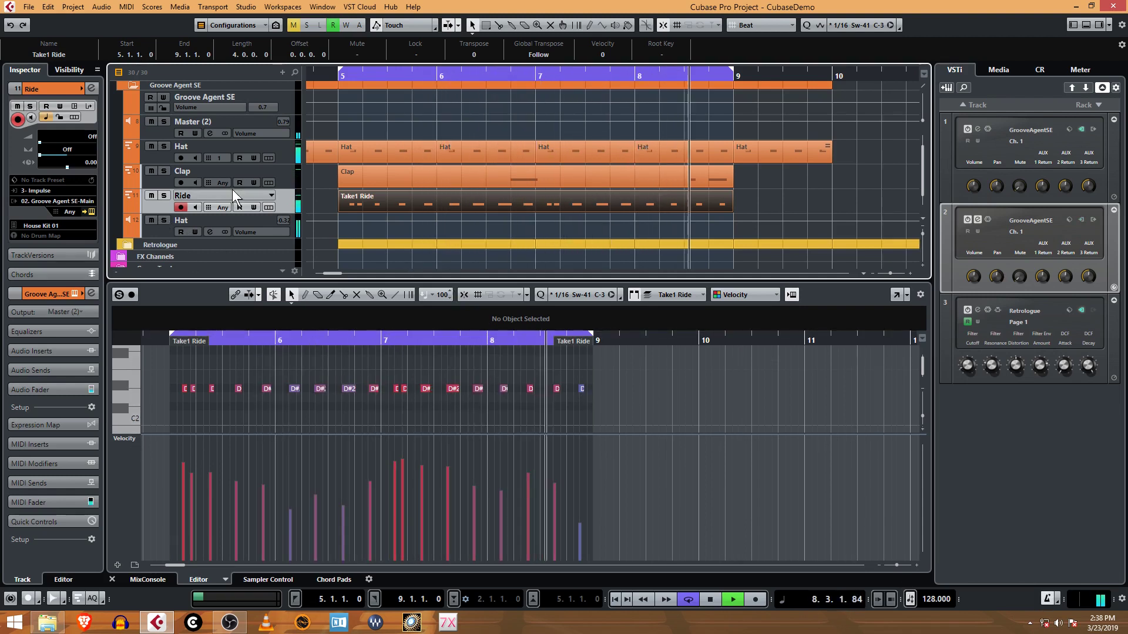
Step: Expand Group Tracks to reveal Drums, Bass and Final, then mute and unmute the Drums group
scroll(183, 220, "down", 1)
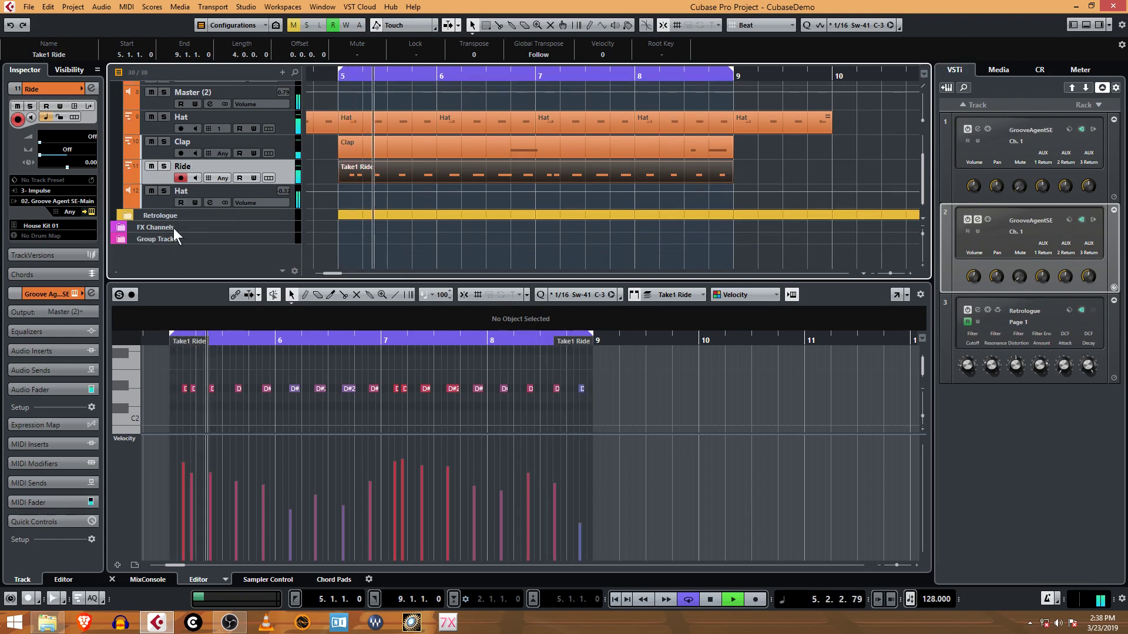
left_click(121, 238)
scroll(157, 242, "down", 3)
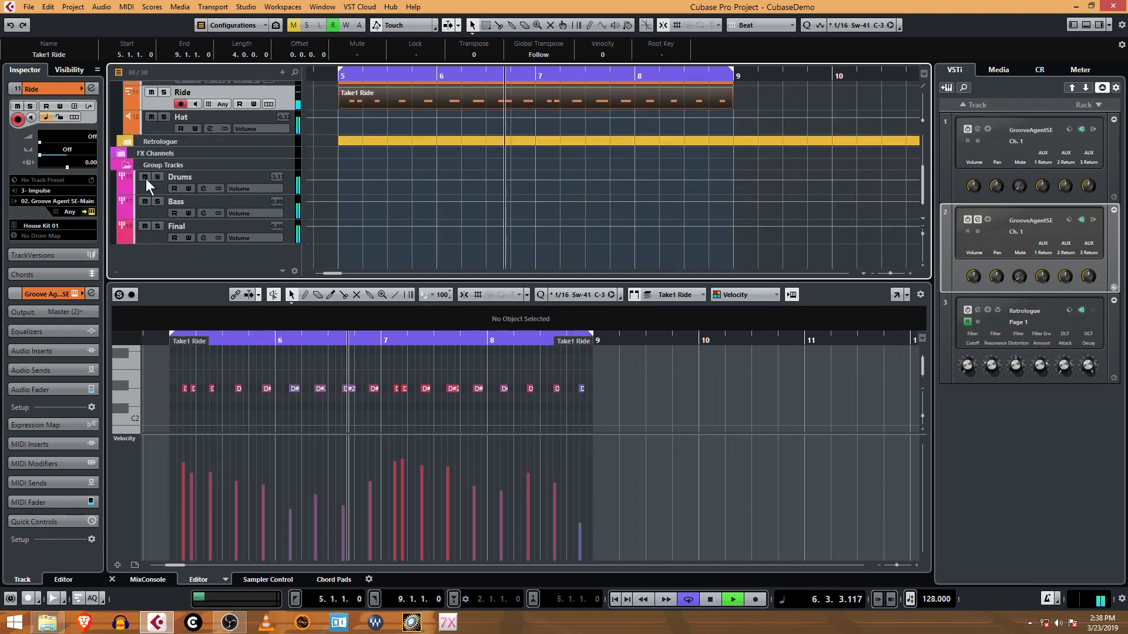
left_click(145, 201)
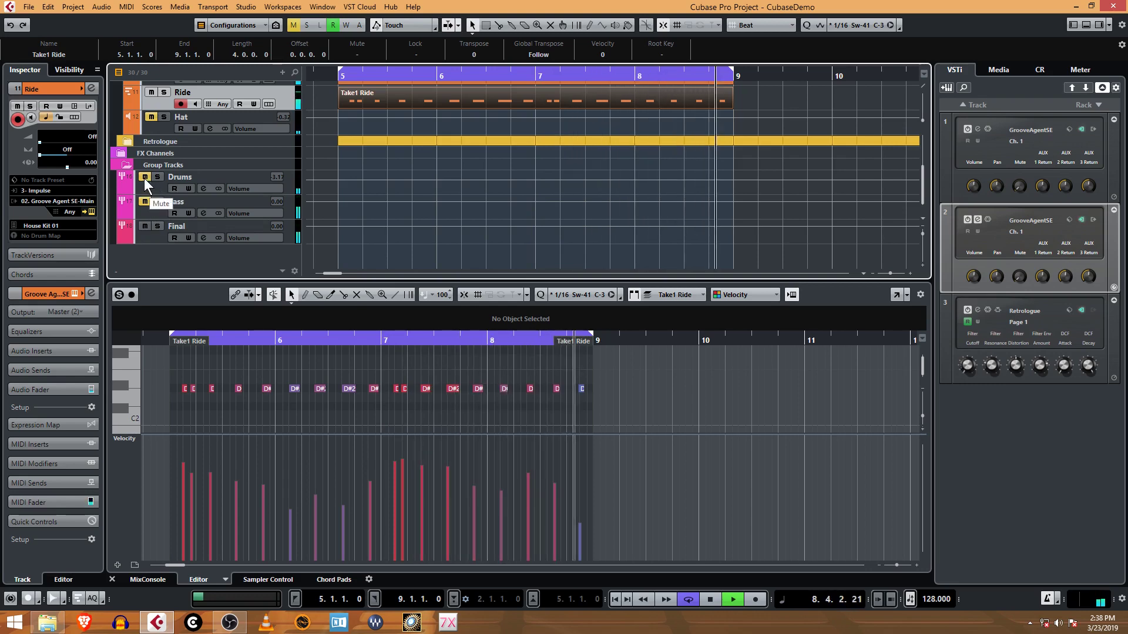
left_click(144, 177)
scroll(202, 199, "up", 3)
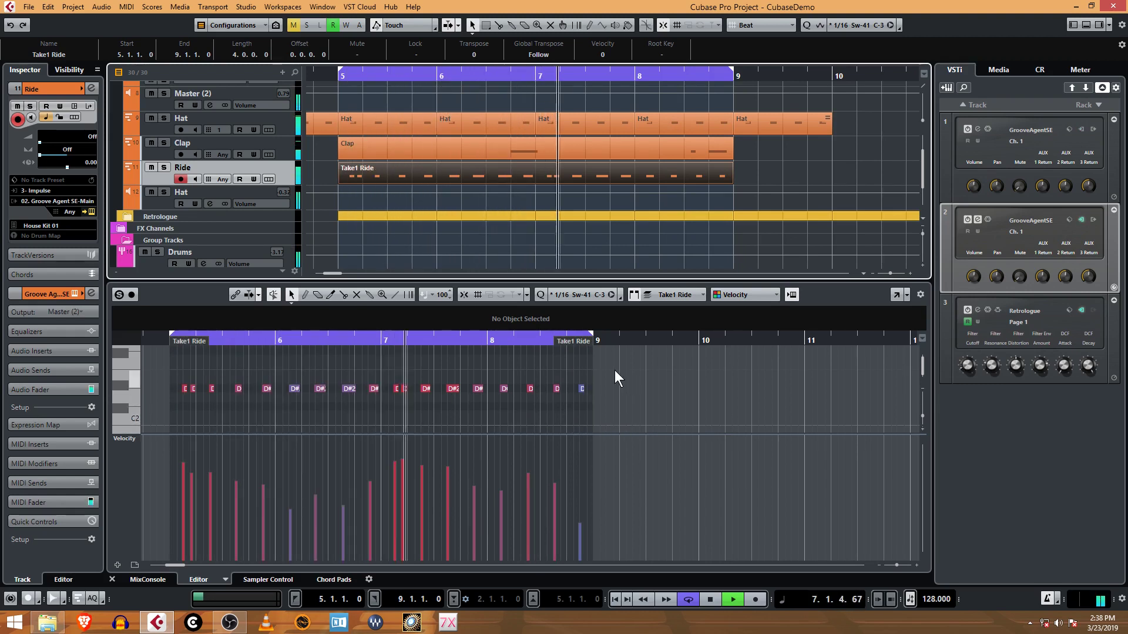
Step: Select all ride notes, open the Quantize Panel from the Edit menu, move it aside, and stop playback
left_click_drag(605, 361, 214, 418)
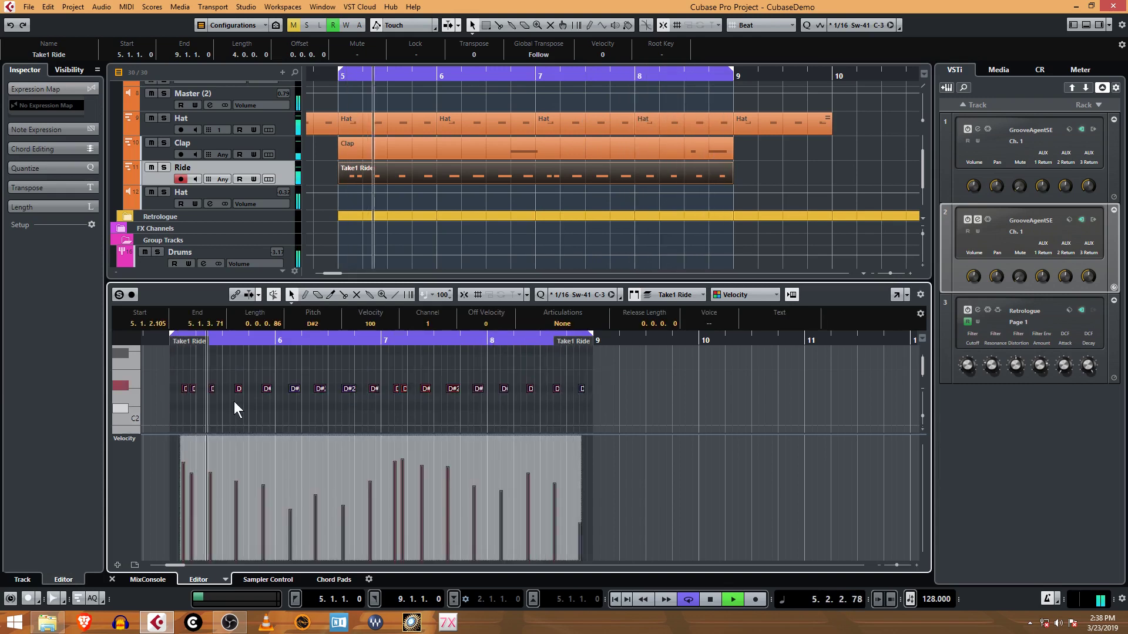
left_click(71, 7)
mouse_move(51, 10)
left_click(109, 201)
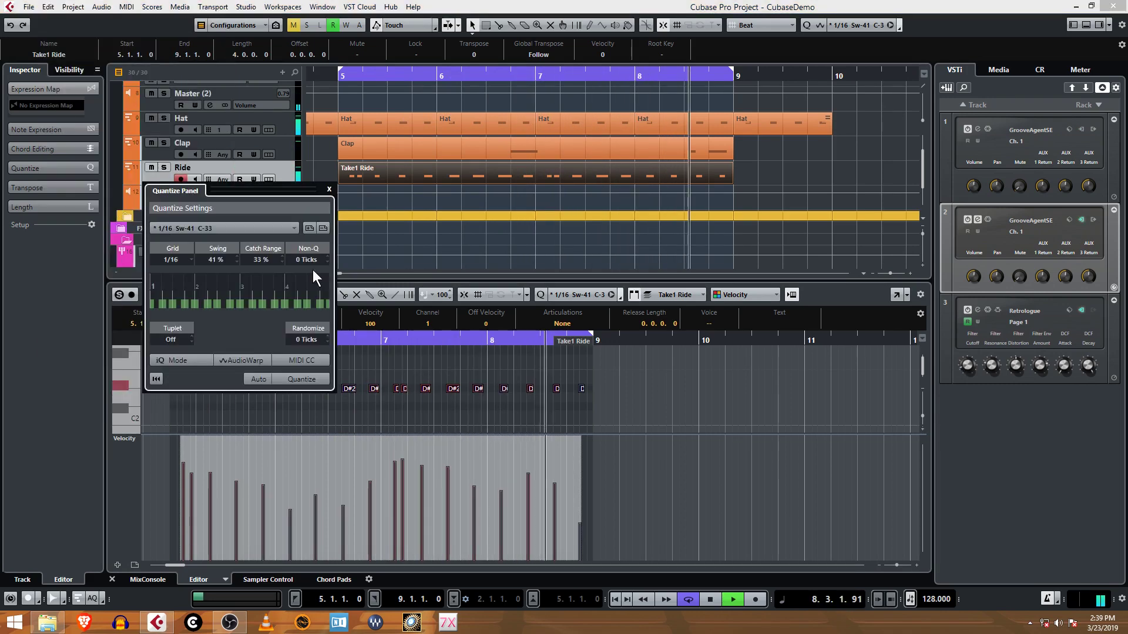
left_click_drag(271, 186, 470, 61)
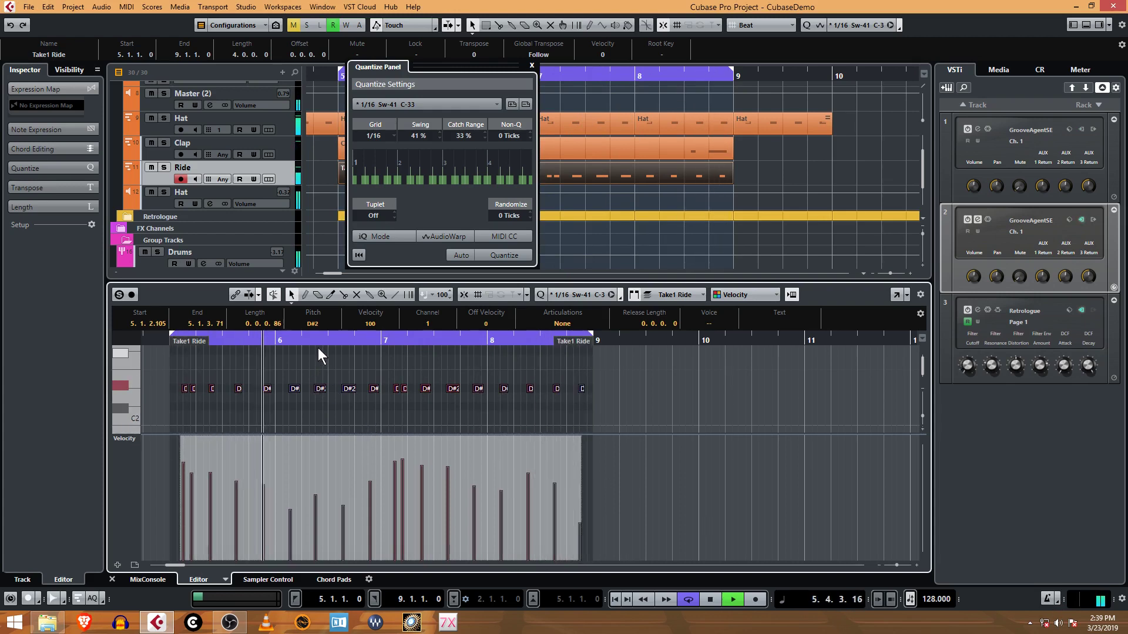
key("space")
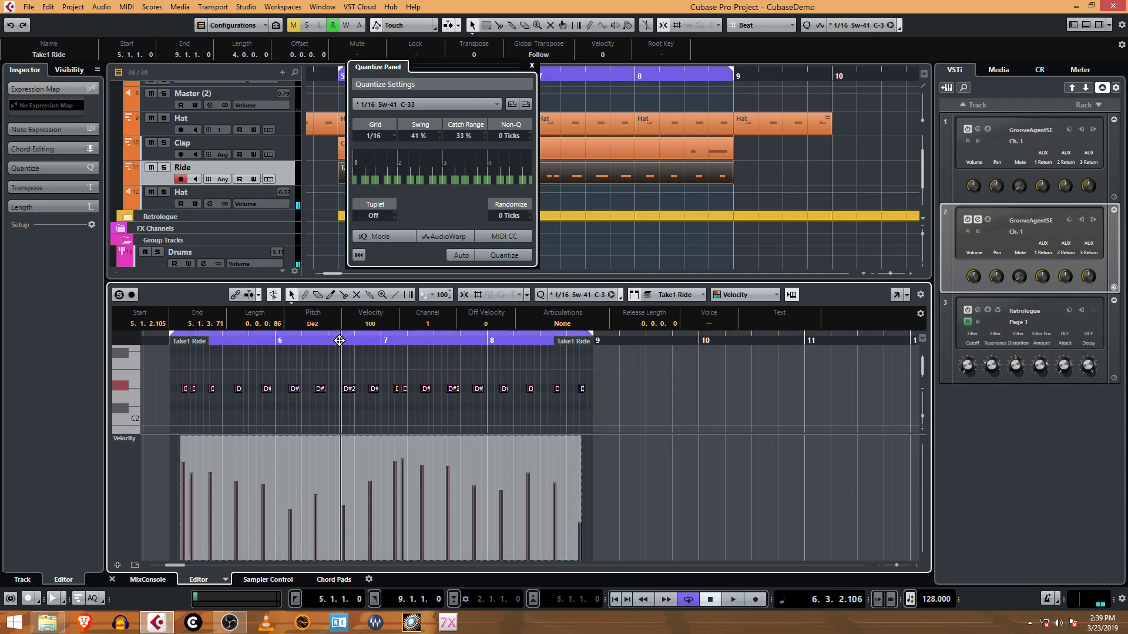
Step: Zoom in around bar 7 on the D#2 ride notes and give the note lane more height
left_click_drag(339, 339, 337, 357)
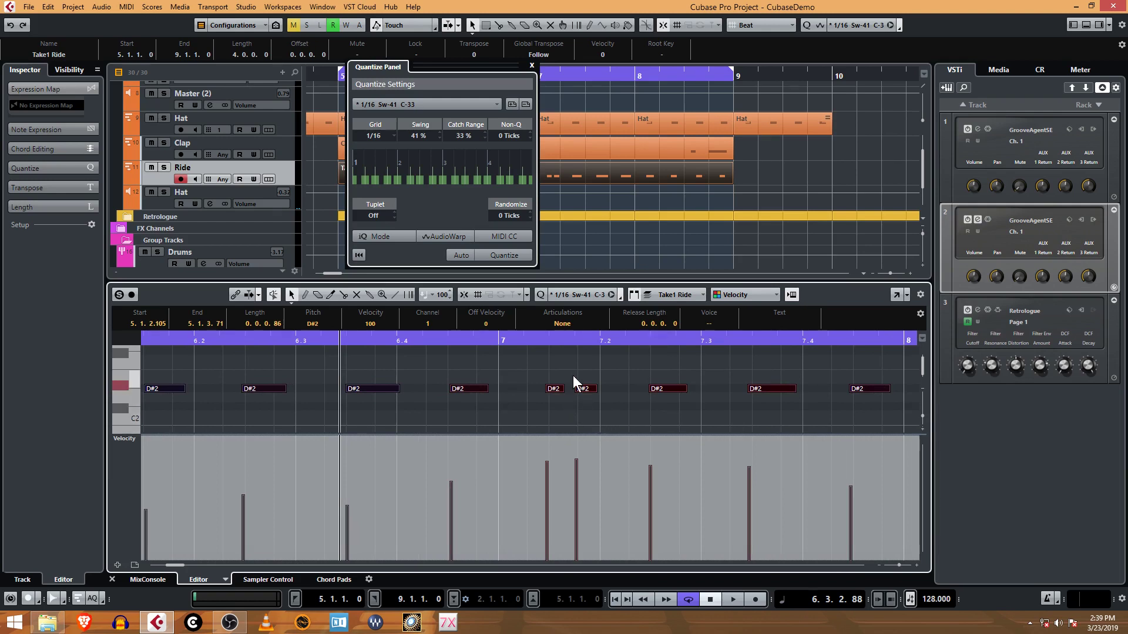
left_click_drag(567, 339, 566, 365)
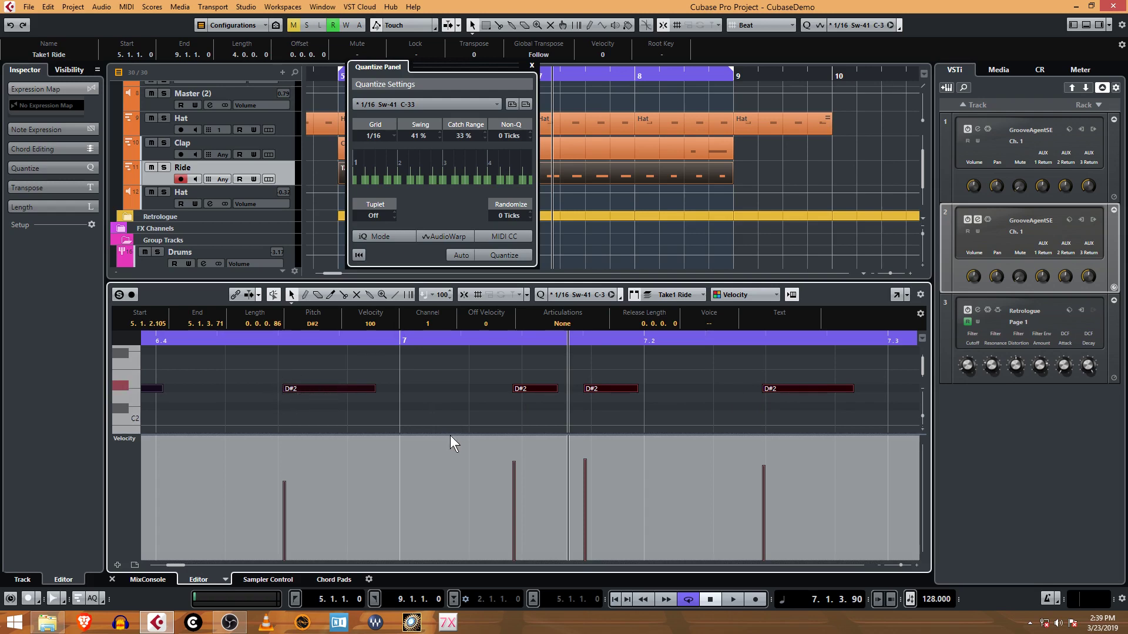
left_click_drag(450, 435, 451, 446)
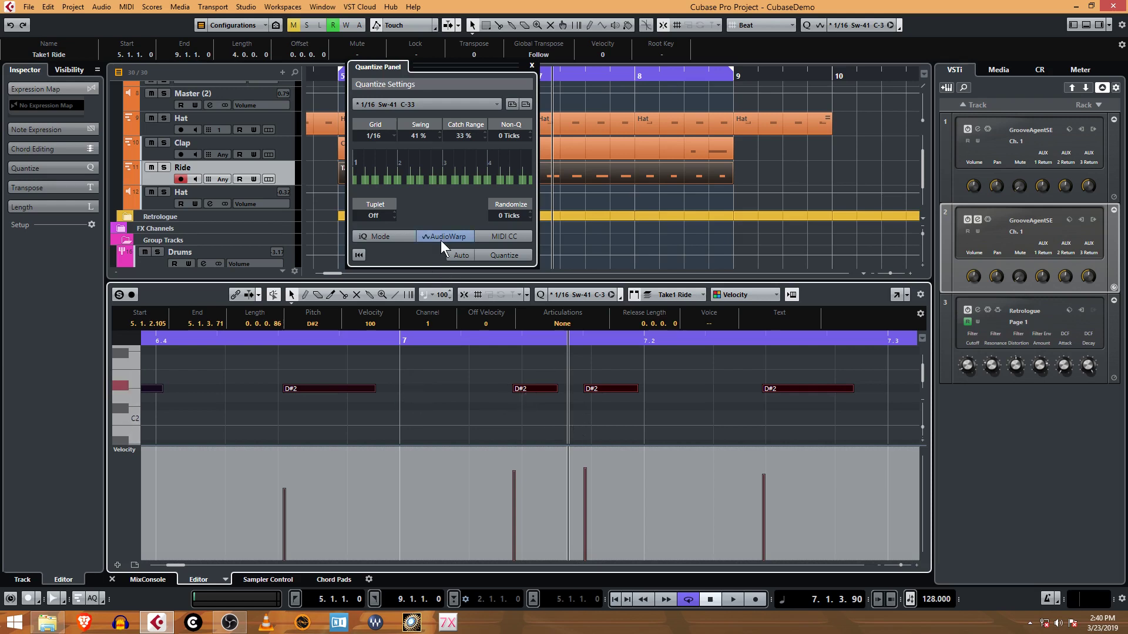
Step: Choose the plain 1/16 quantize preset, with 0% swing and no catch range
left_click(464, 103)
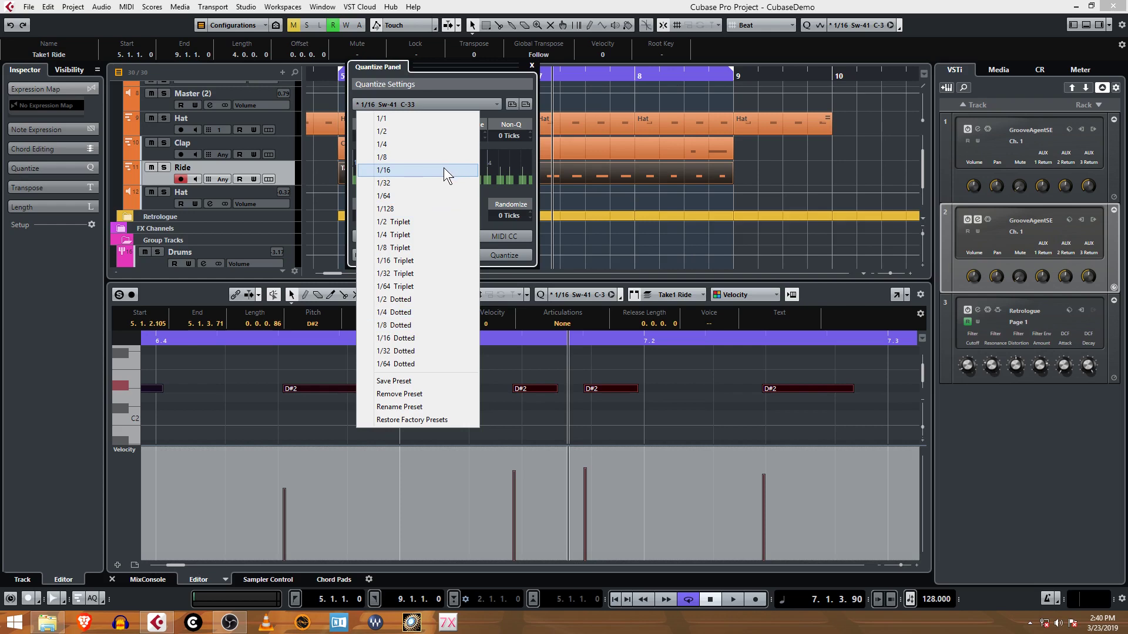
left_click(407, 172)
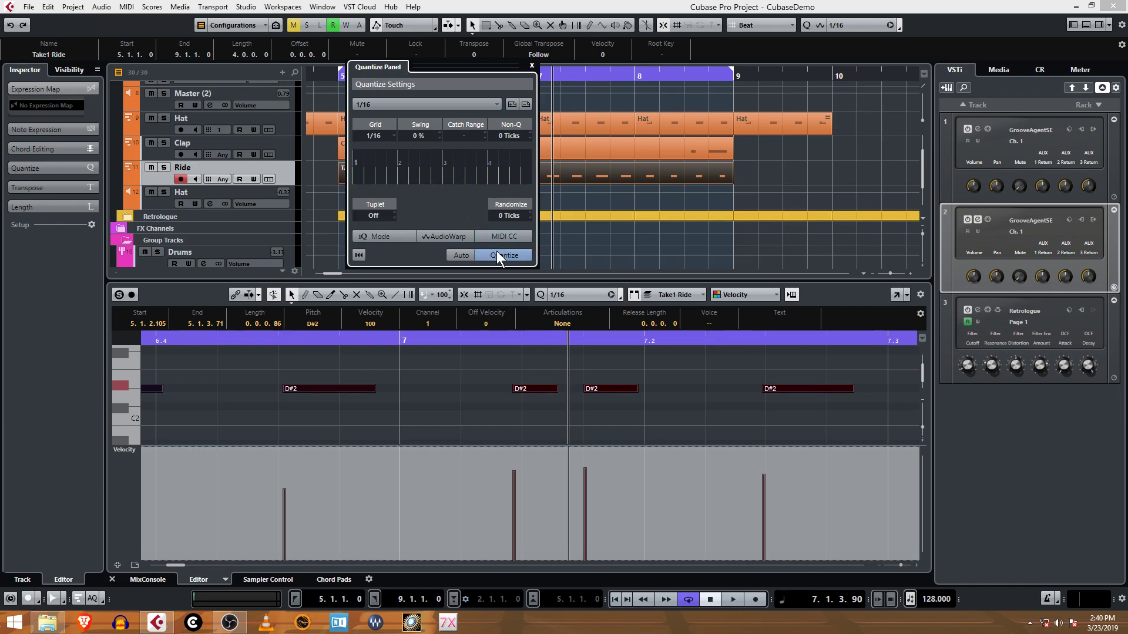
Step: Quantize the ride notes to 1/16, undo it, toggle AudioWarp, and move the panel lower
left_click(516, 259)
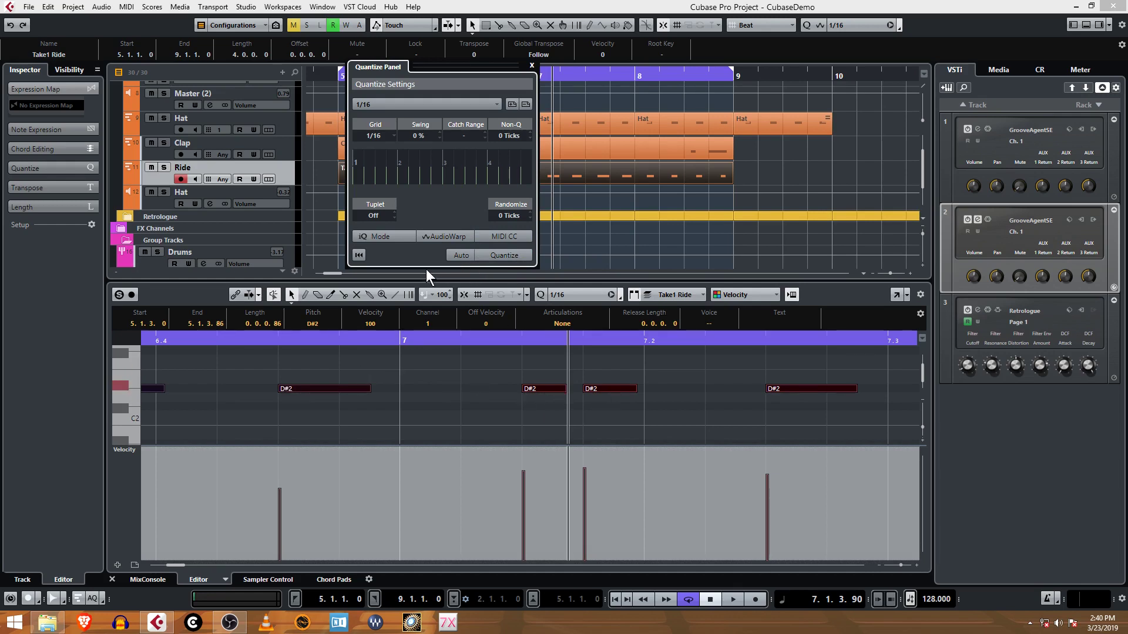
key("ctrl+z")
left_click(465, 239)
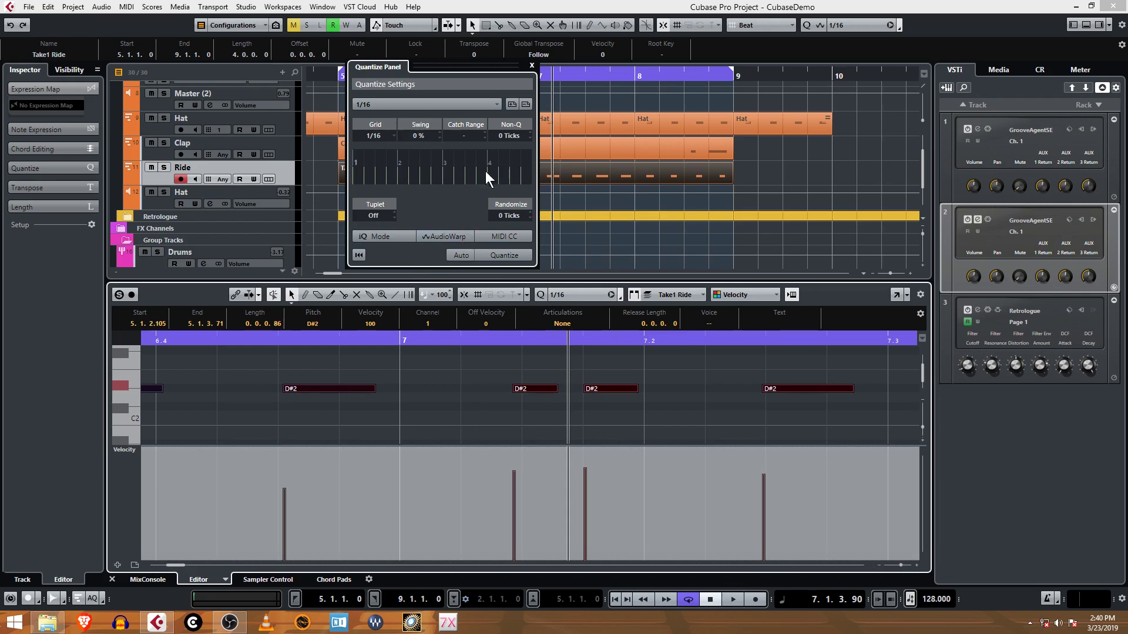
left_click_drag(385, 73, 342, 149)
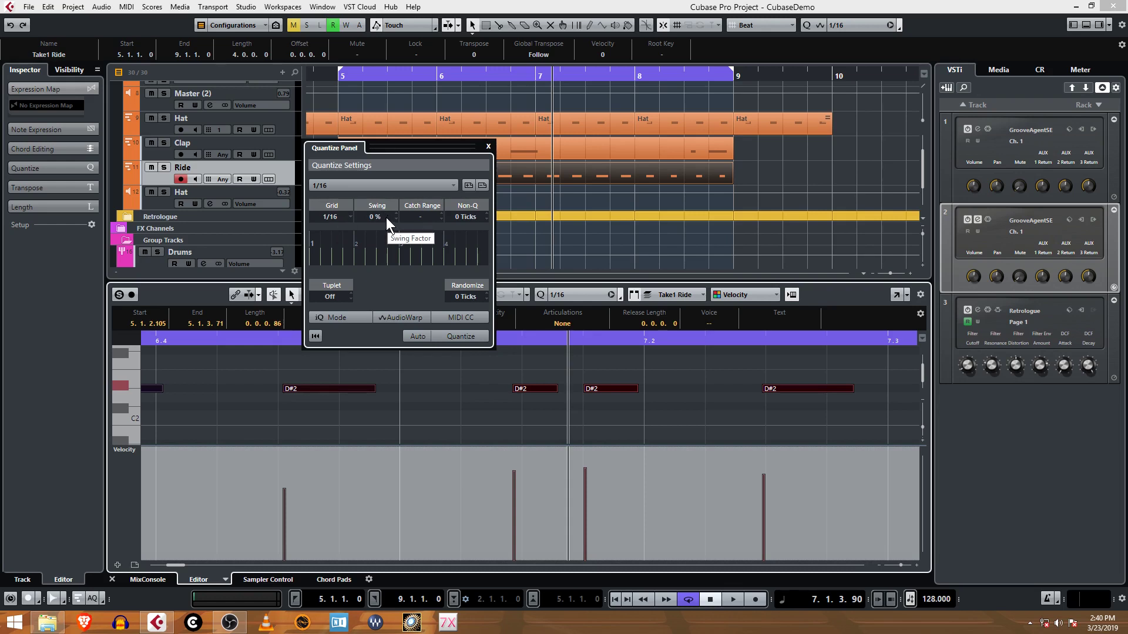
Step: Try various swing amounts, up to about 44% and back down to about 2%
left_click_drag(385, 217, 405, 229)
left_click_drag(399, 271, 435, 291)
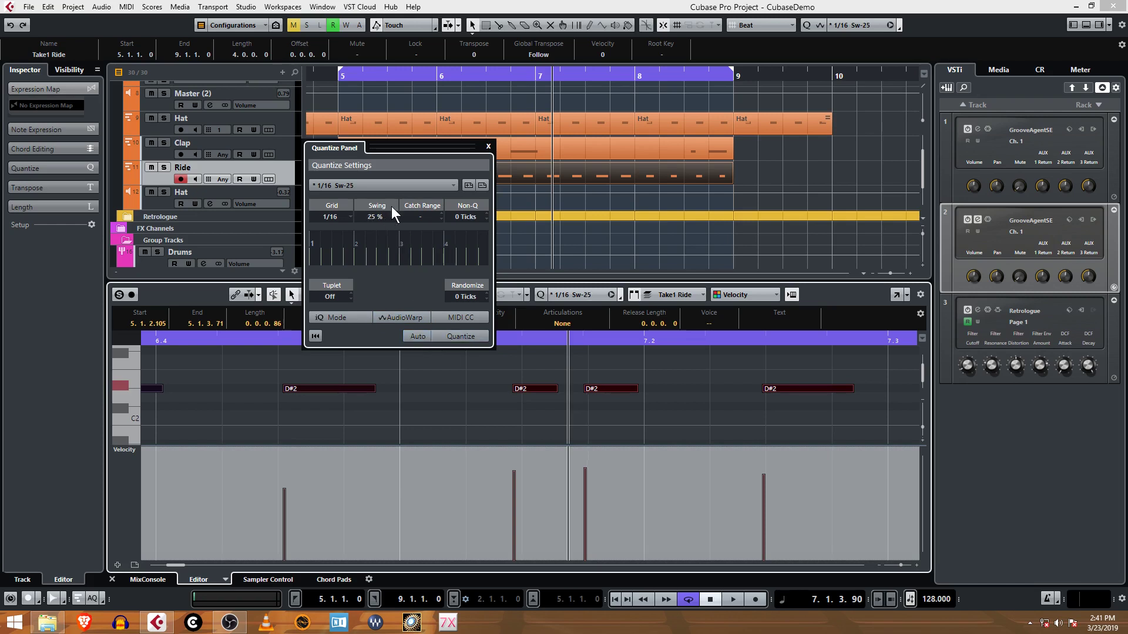
mouse_move(396, 209)
left_mouse_down()
mouse_move(418, 149)
mouse_move(408, 242)
mouse_move(408, 223)
left_mouse_up()
left_click_drag(387, 217, 394, 276)
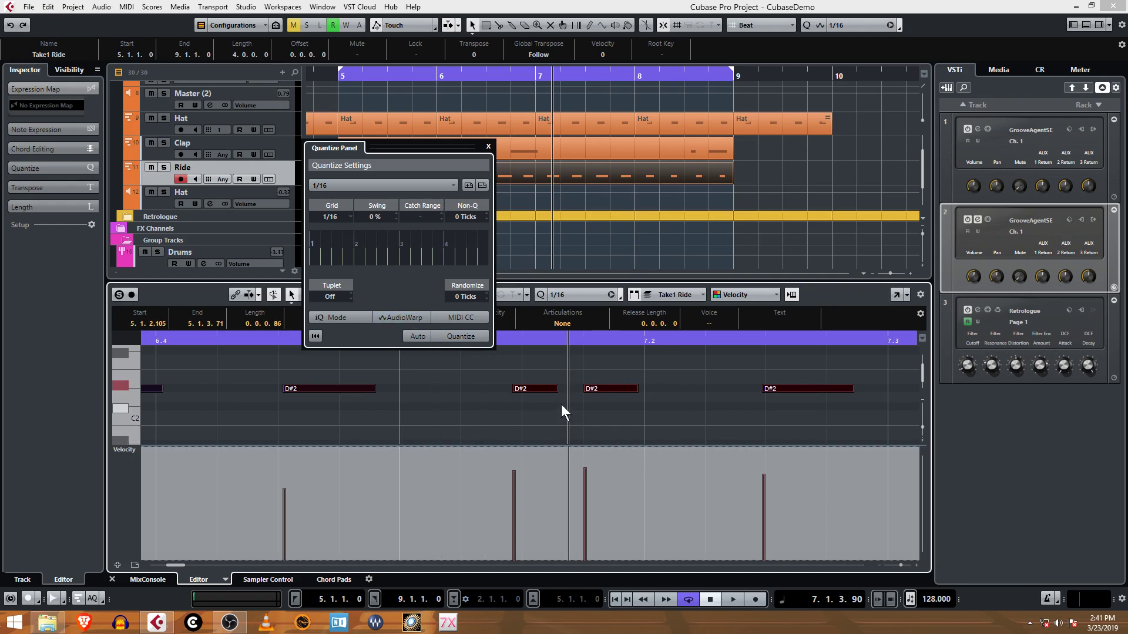
Step: Raise the swing to 13% on the 1/16 grid, giving a 1/16 Sw-13 preset
scroll(560, 404, "left", 1)
scroll(560, 405, "left", 1)
scroll(560, 404, "left", 1)
scroll(560, 404, "right", 1)
scroll(561, 405, "down", 4)
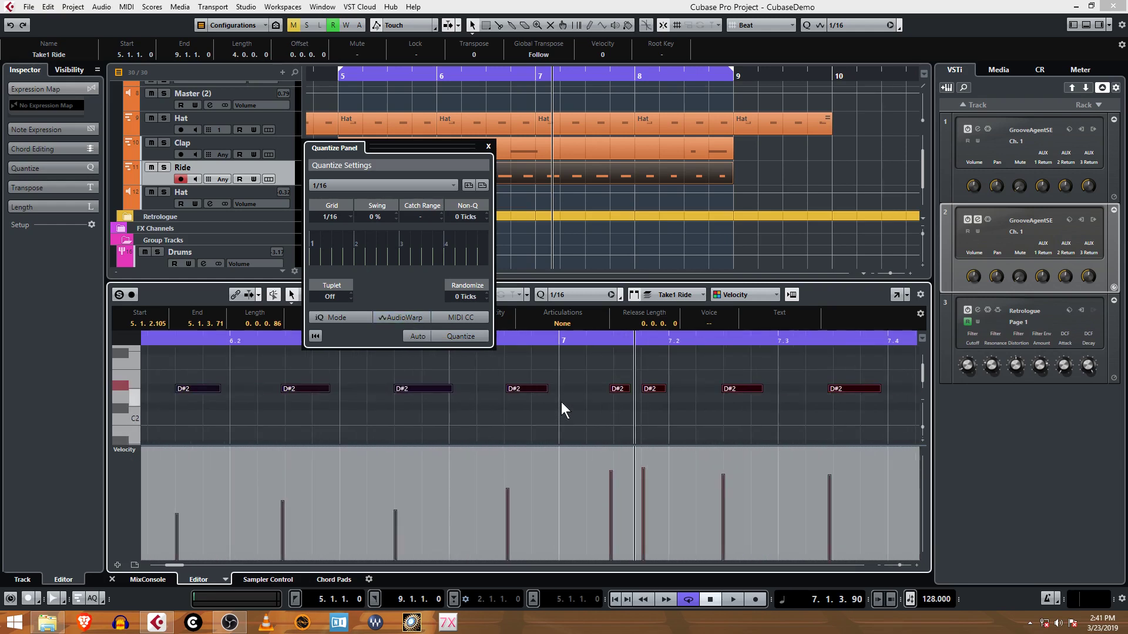
scroll(561, 404, "down", 3)
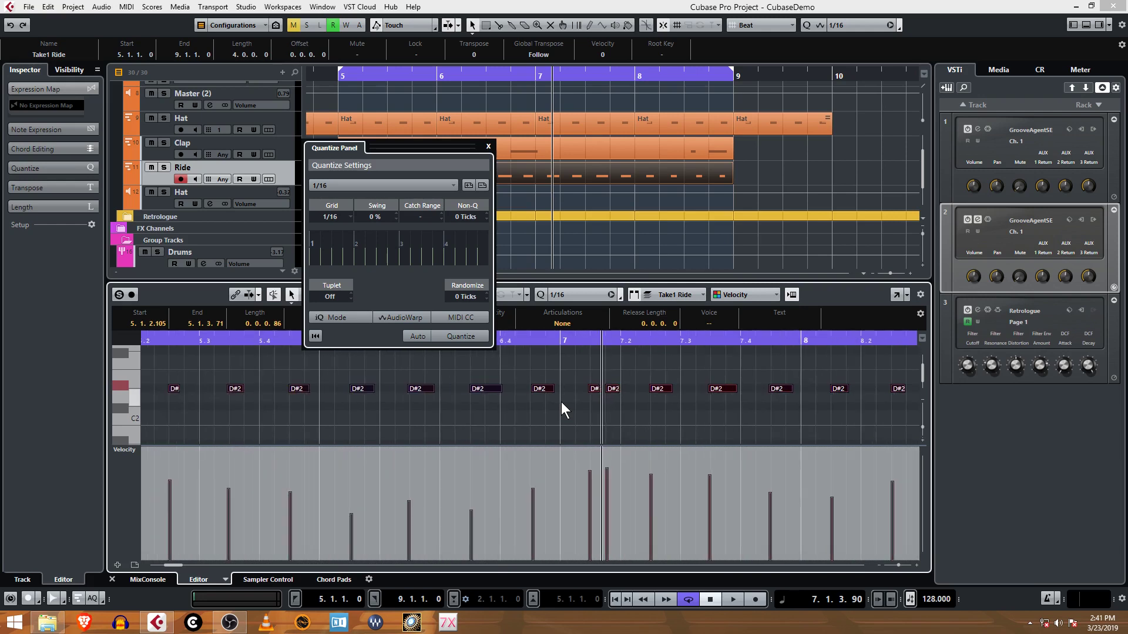
scroll(562, 402, "up", 1)
scroll(557, 388, "up", 2)
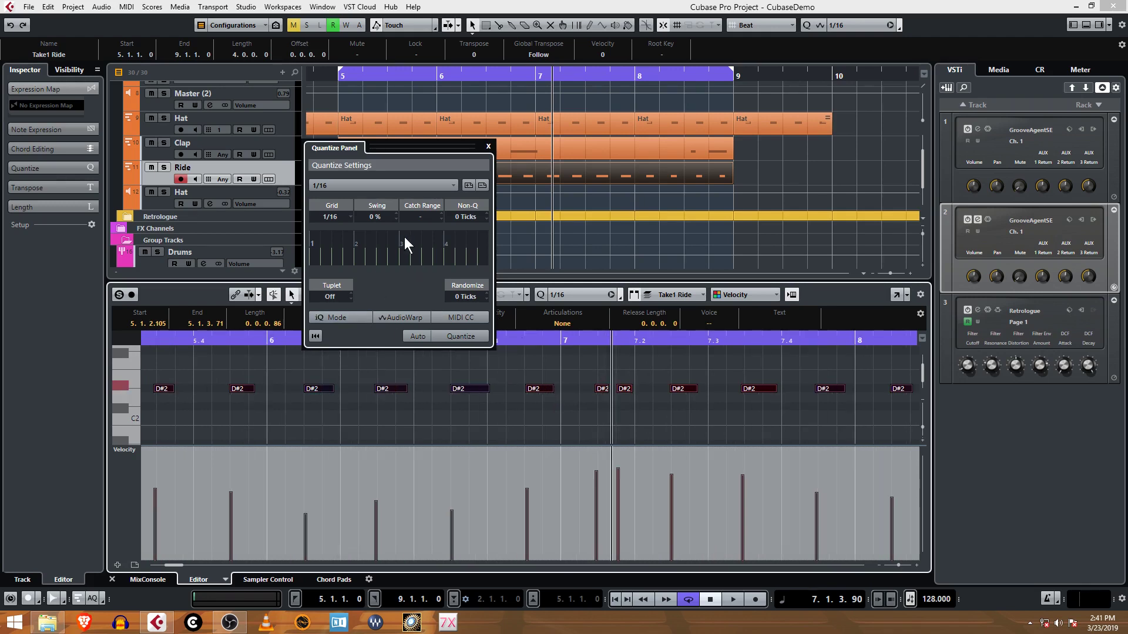
left_click_drag(380, 216, 385, 194)
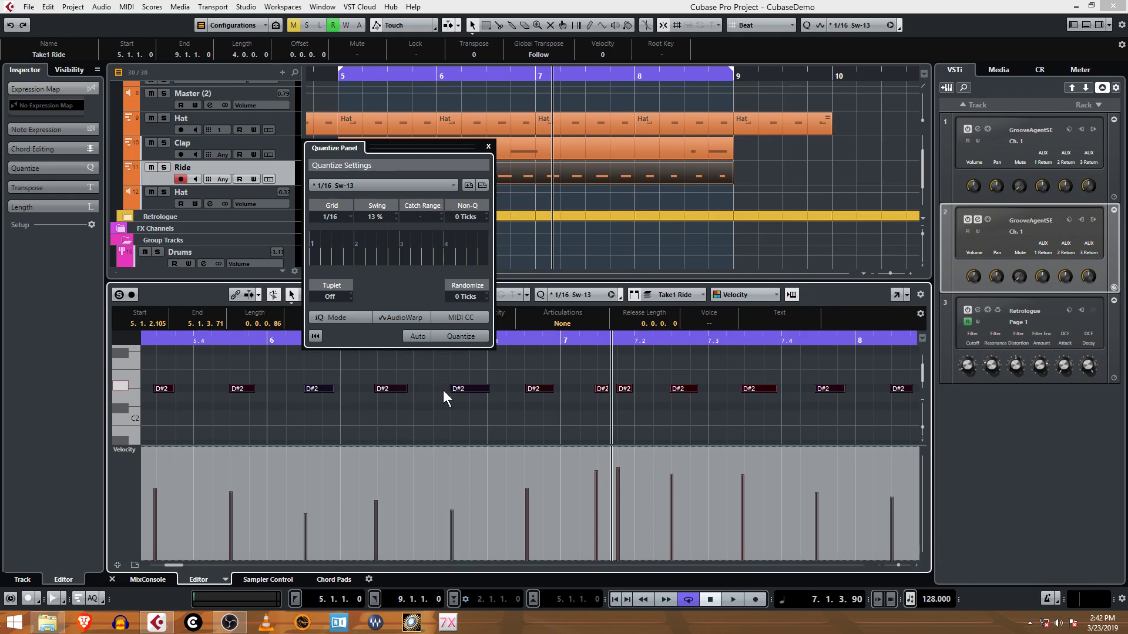
Step: Enable Catch Range and adjust its value until it reads 15%, giving 1/16 Sw-13 C-15
left_click(424, 217)
left_click_drag(429, 191, 435, 159)
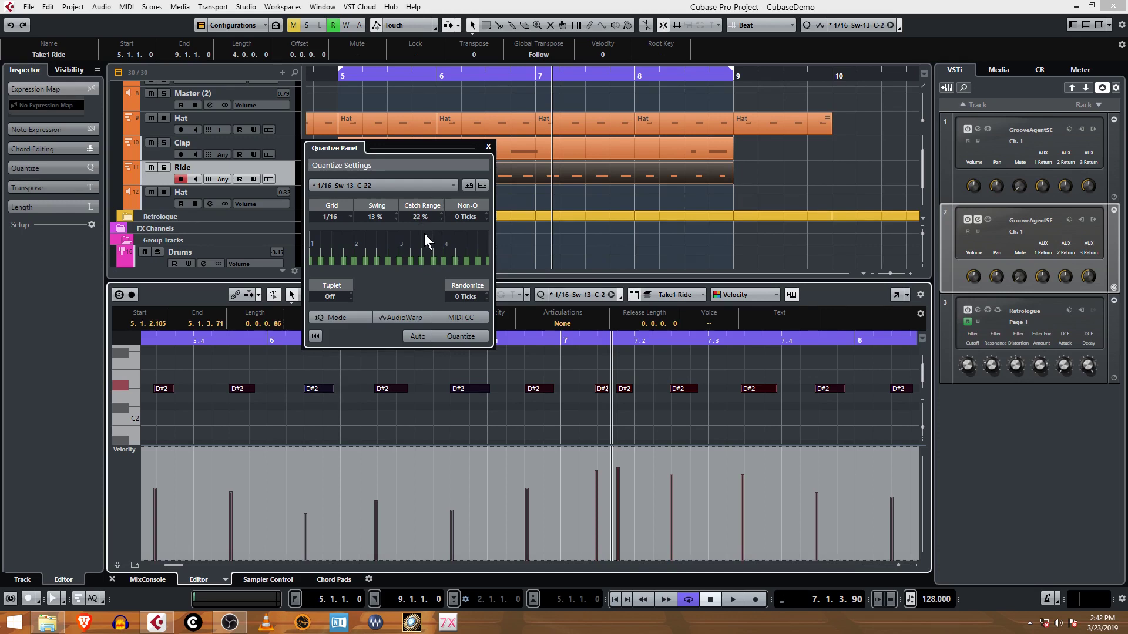
left_click_drag(425, 243, 423, 273)
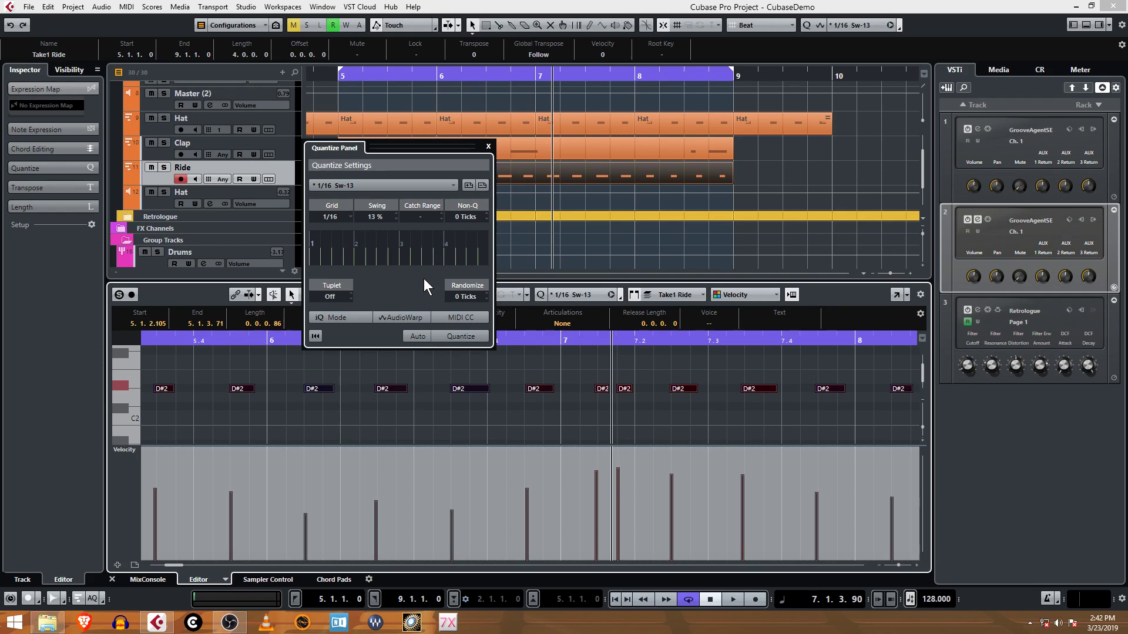
left_click_drag(426, 231, 429, 216)
left_click_drag(422, 218, 423, 204)
Step: Switch on Auto quantize so the ride notes snap to the 1/16, 13% swing grid
left_click(417, 334)
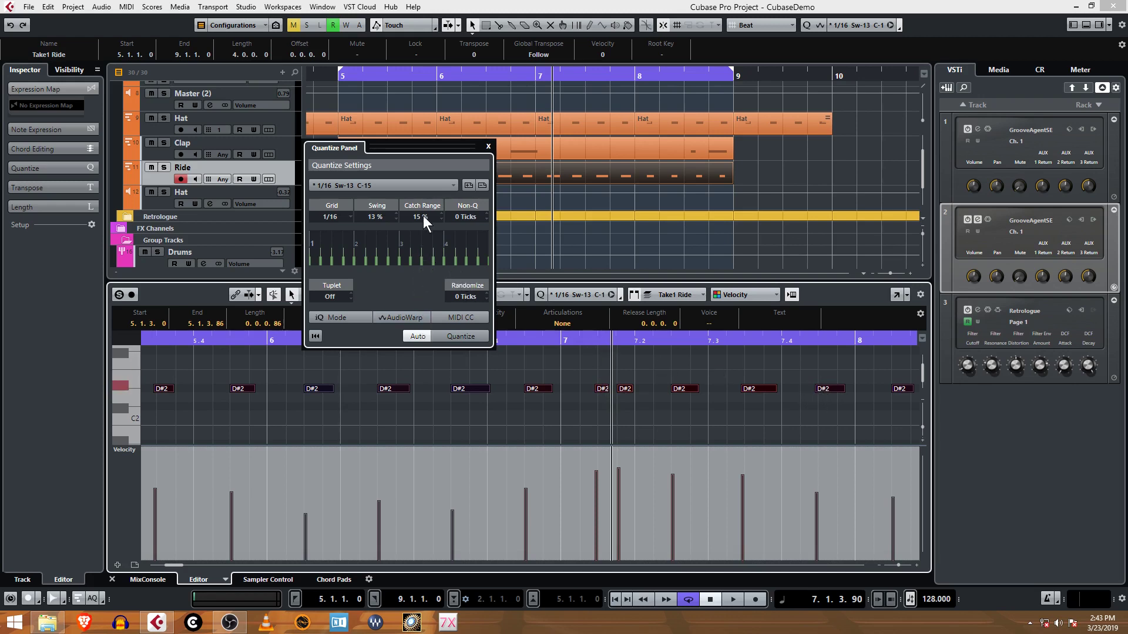
scroll(424, 216, "up", 1)
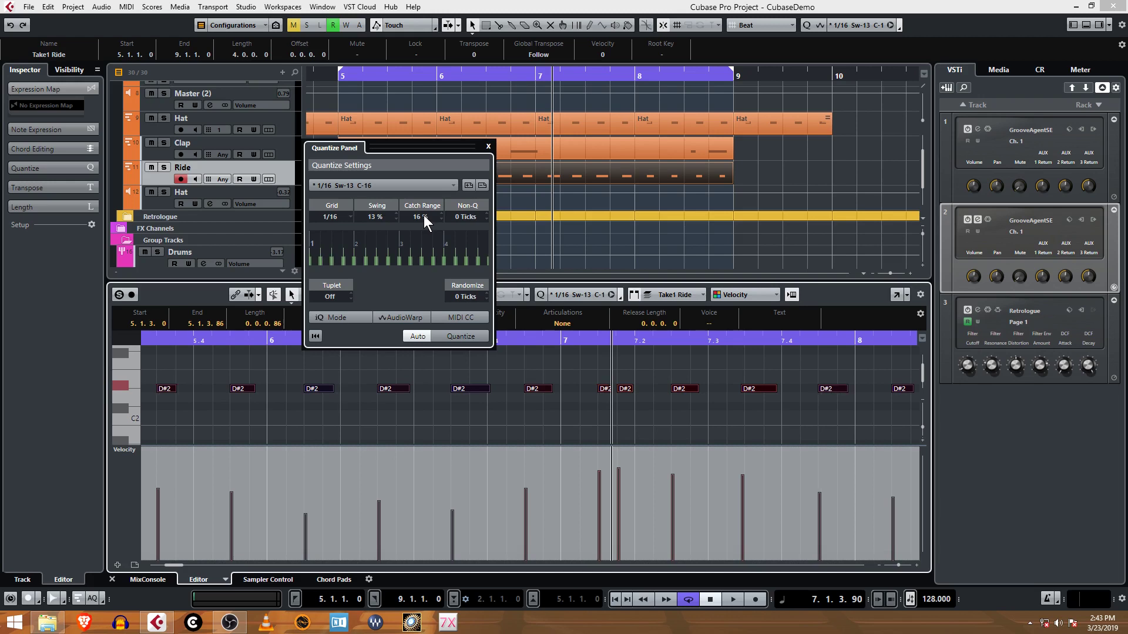
scroll(424, 216, "down", 2)
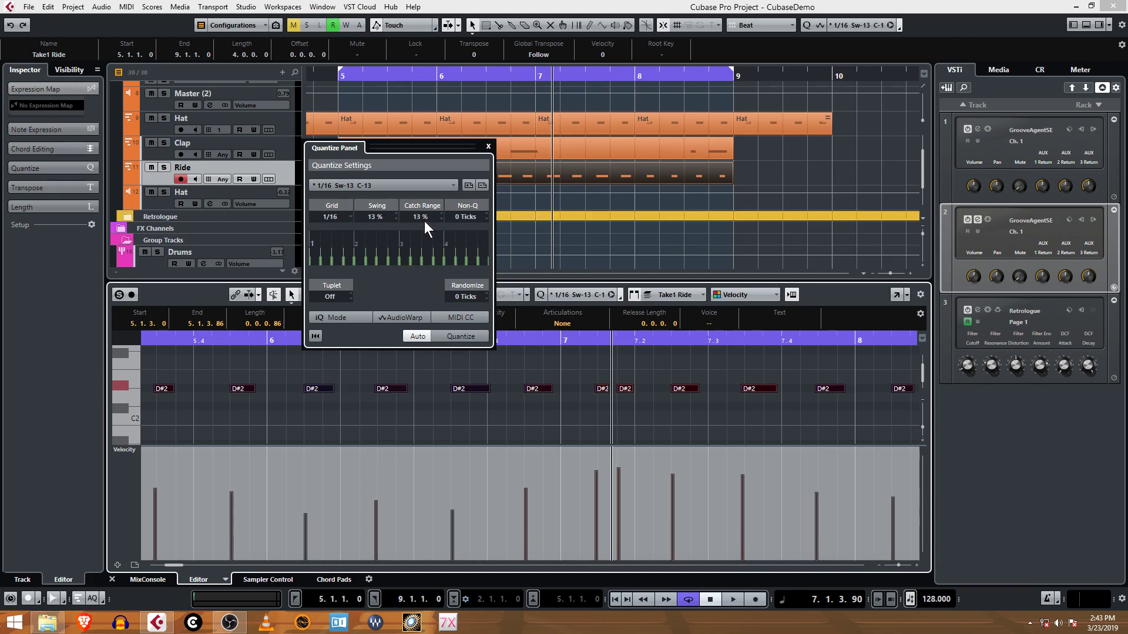
scroll(424, 217, "up", 2)
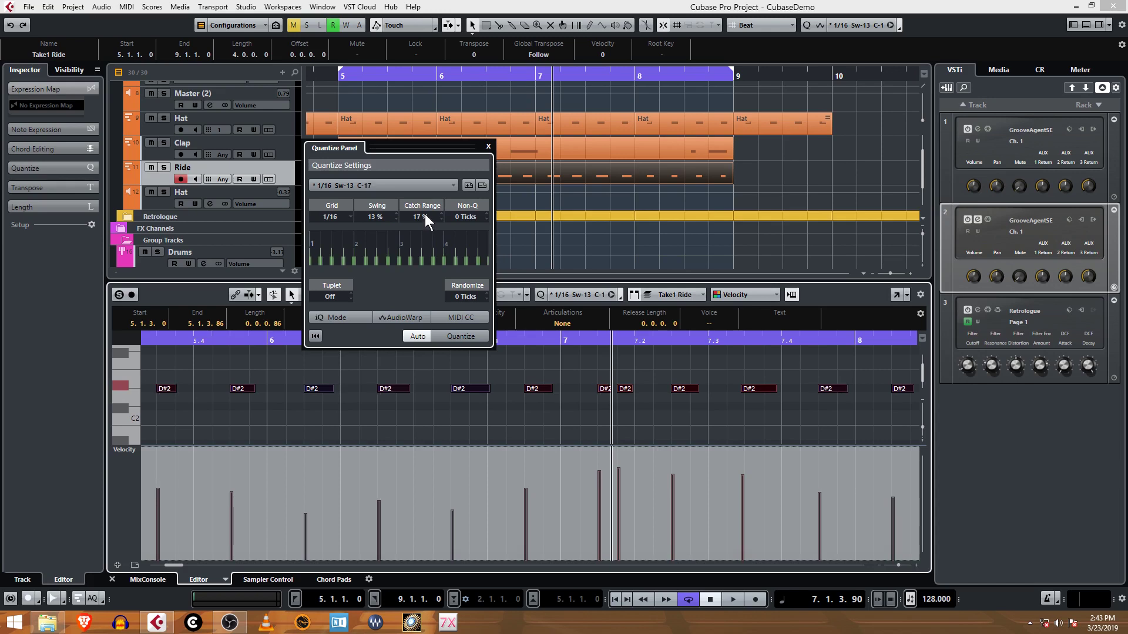
scroll(425, 211, "up", 2)
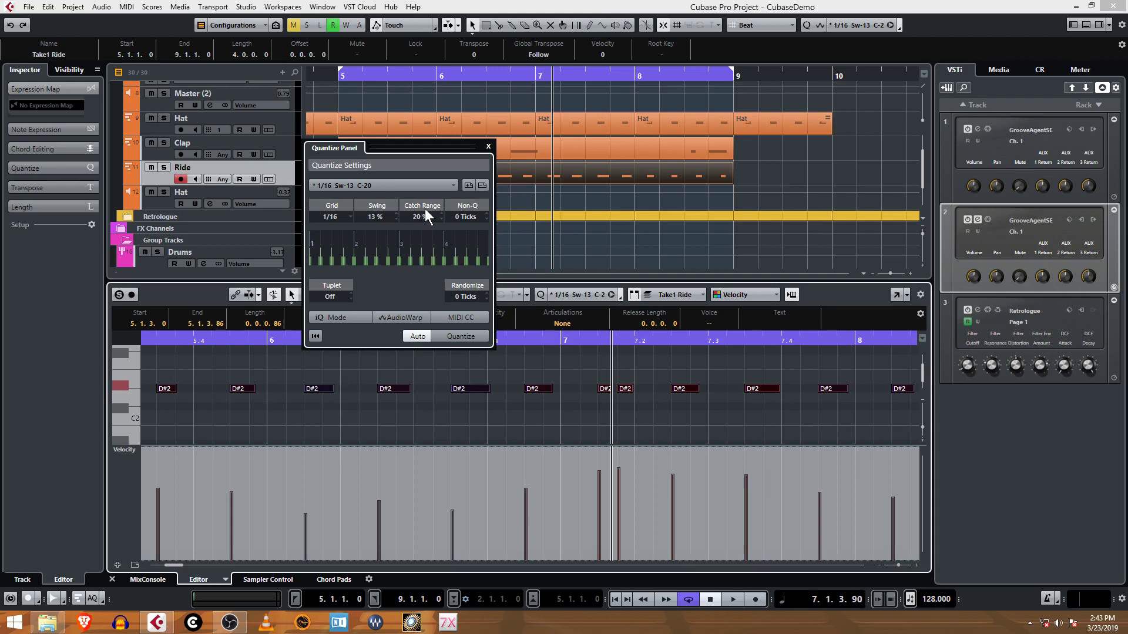
scroll(425, 213, "down", 6)
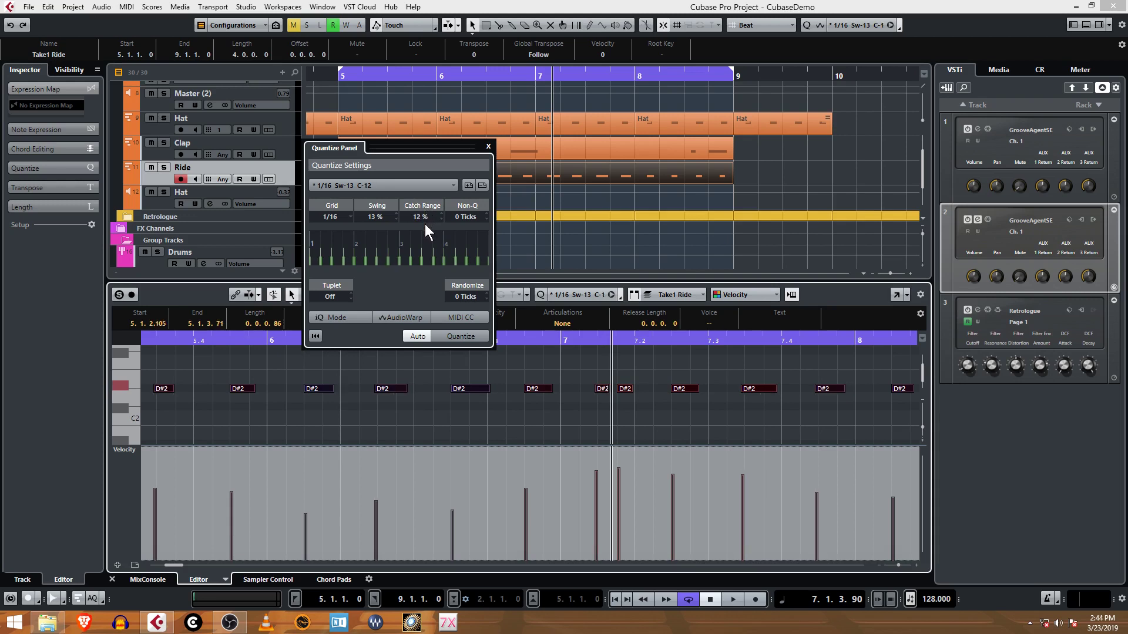
Step: Set the Catch Range to 13%, making the preset 1/16 Sw-13 C-13
scroll(424, 220, "down", 4)
scroll(425, 235, "down", 5)
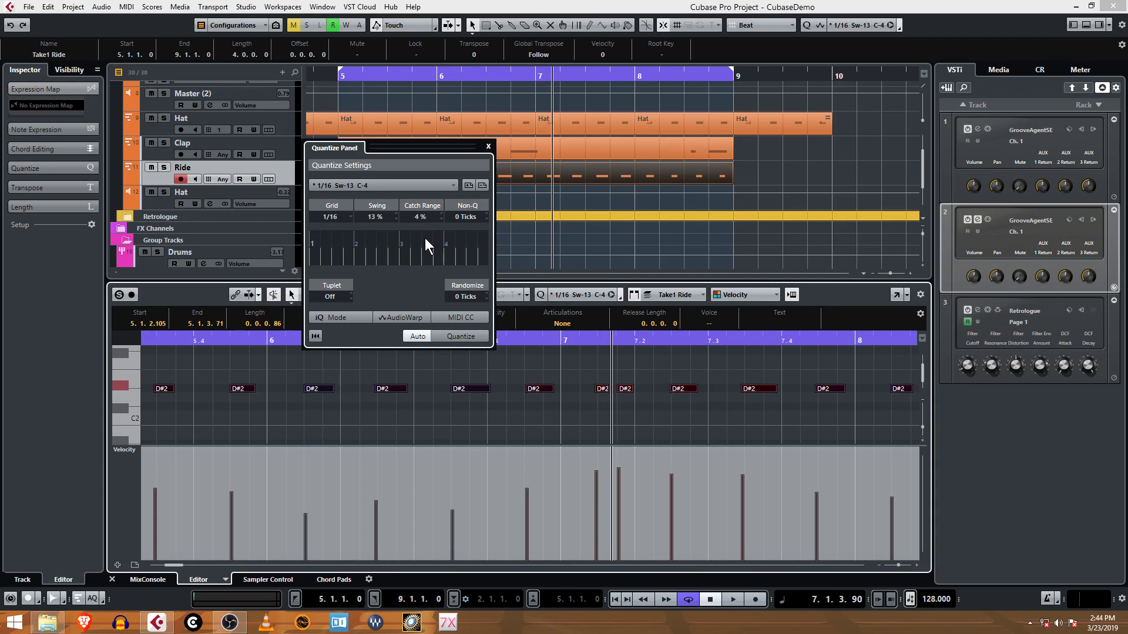
scroll(425, 238, "down", 4)
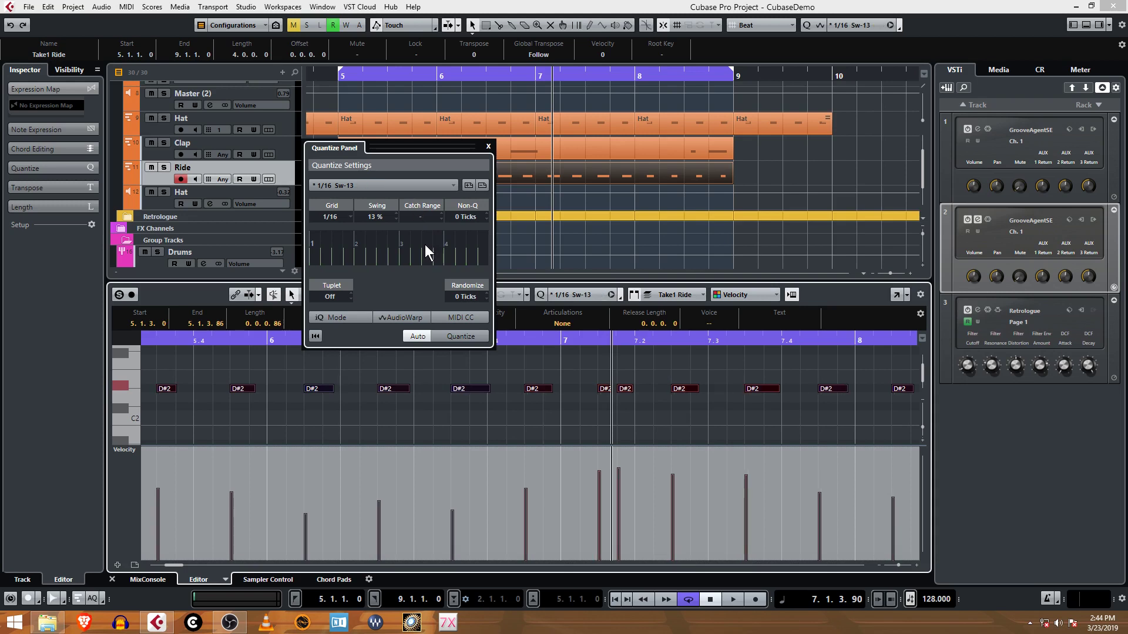
scroll(425, 244, "up", 7)
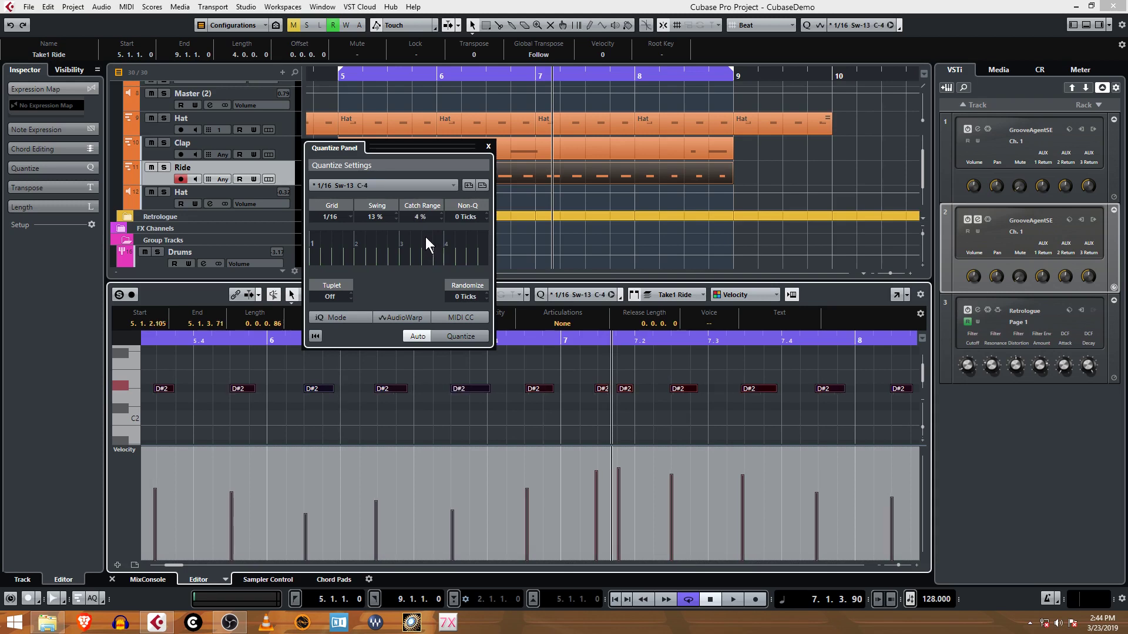
scroll(425, 231, "up", 3)
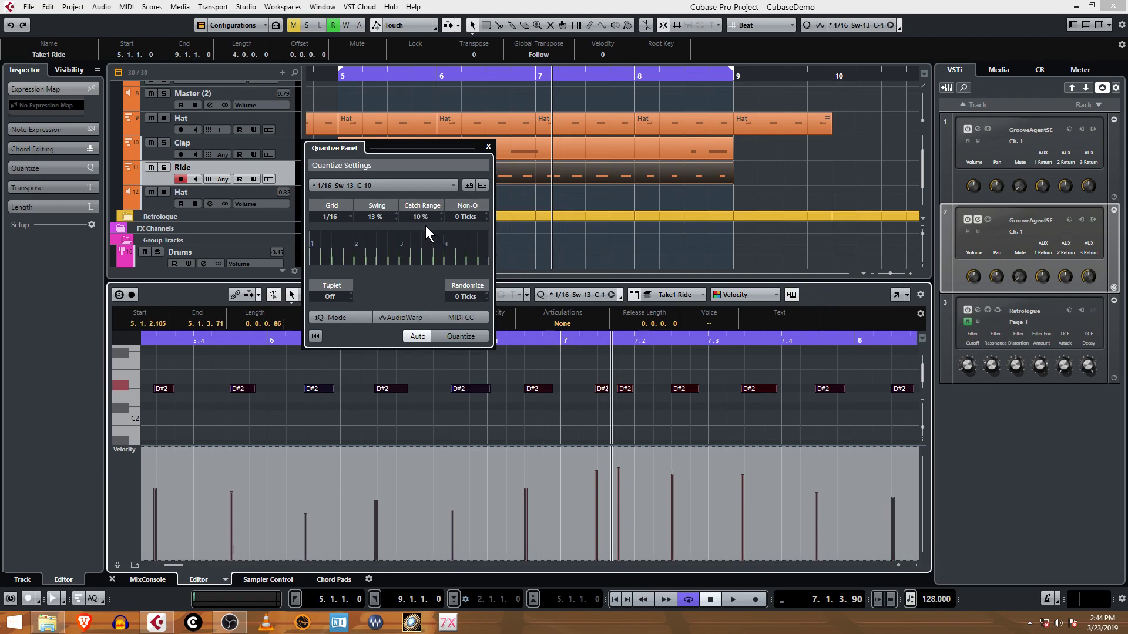
scroll(427, 217, "up", 3)
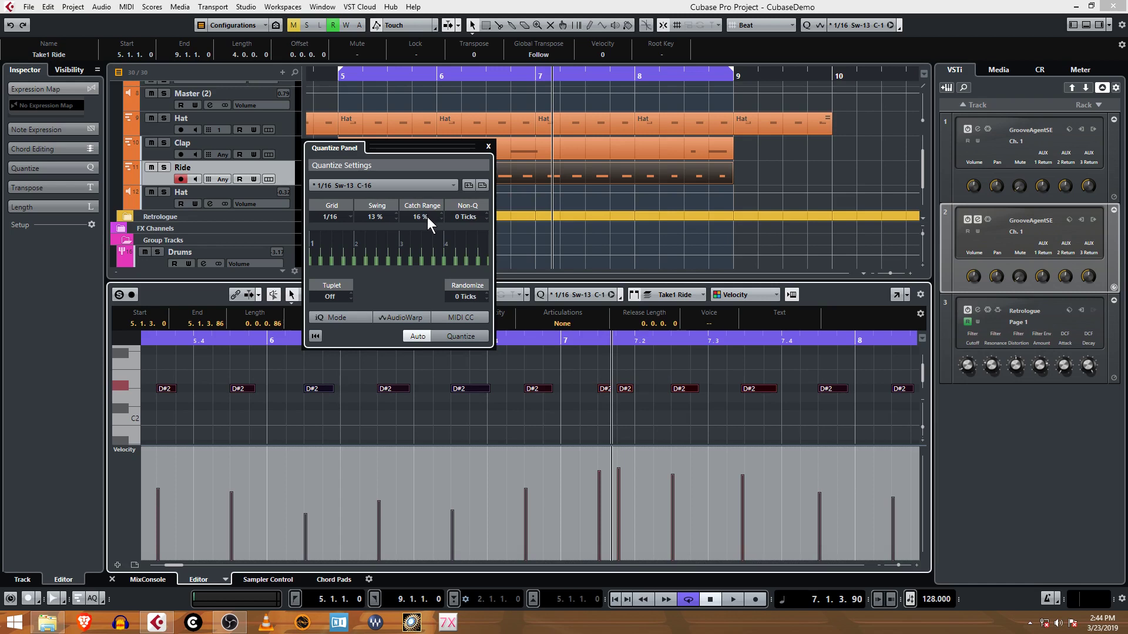
scroll(428, 217, "down", 2)
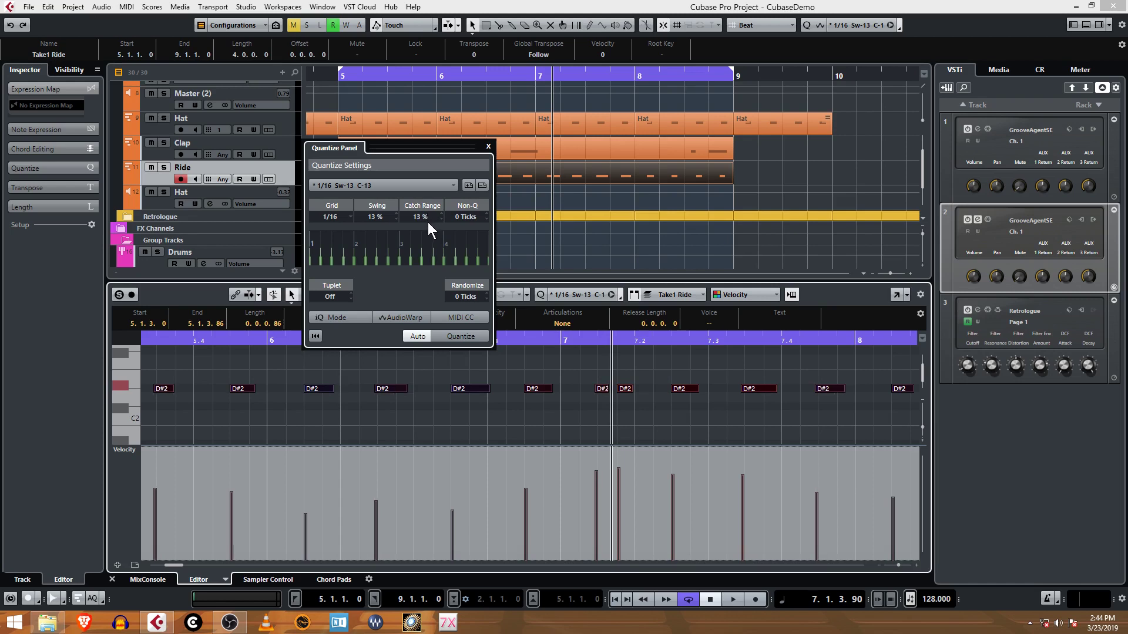
Step: Restart playback from bar 5, then try a 28% catch range and settle on 20%
left_click(710, 599)
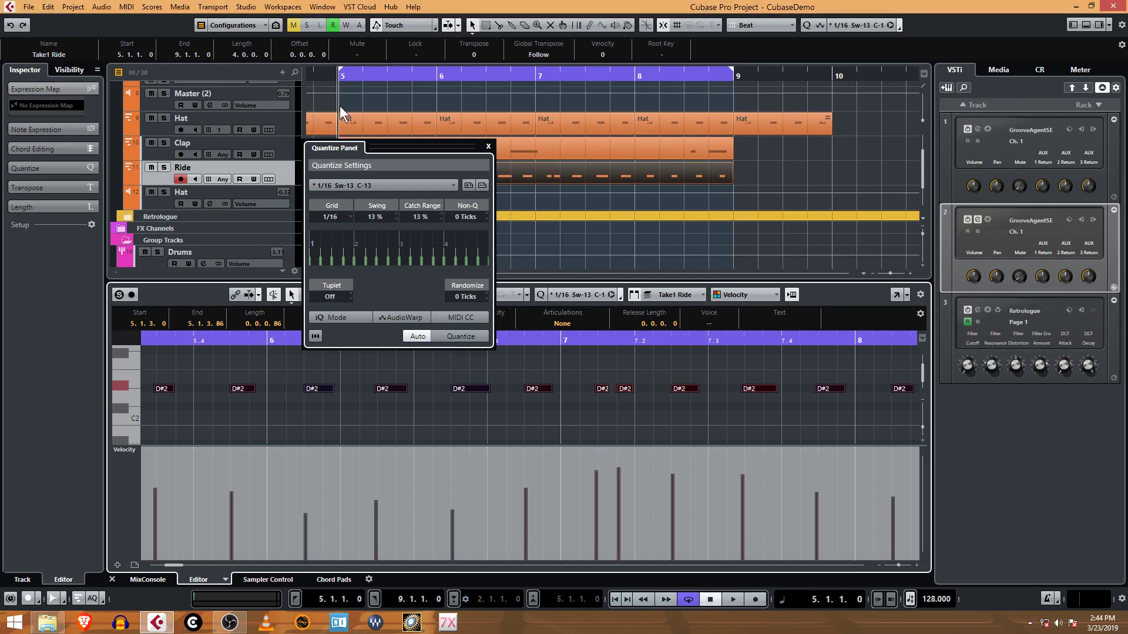
left_click(734, 599)
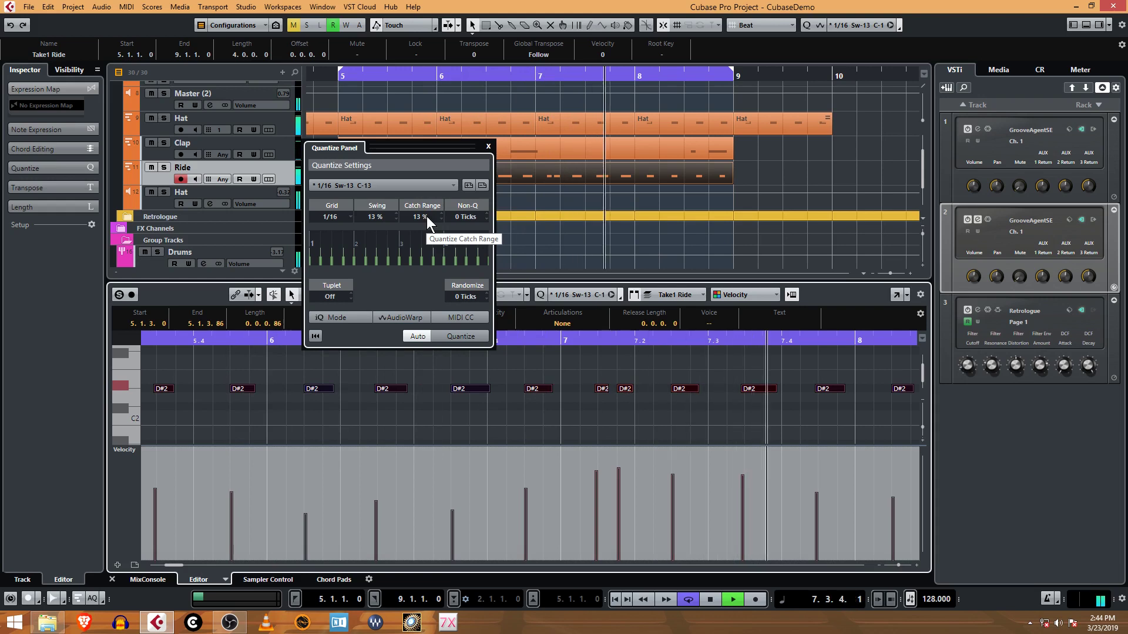
left_click_drag(427, 216, 429, 188)
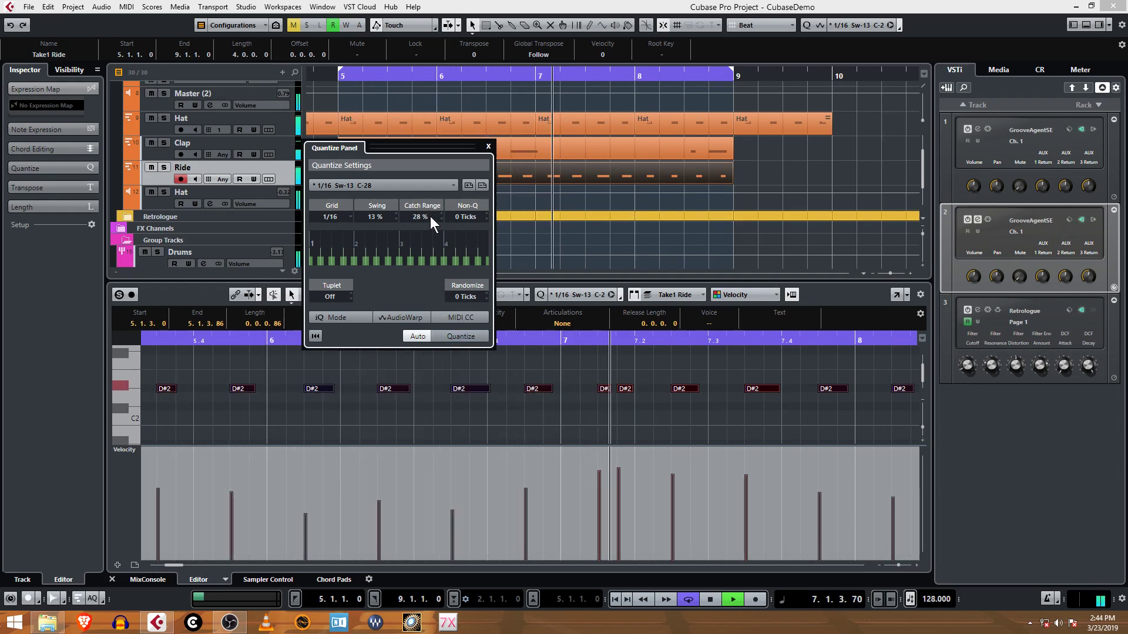
left_click_drag(430, 216, 432, 232)
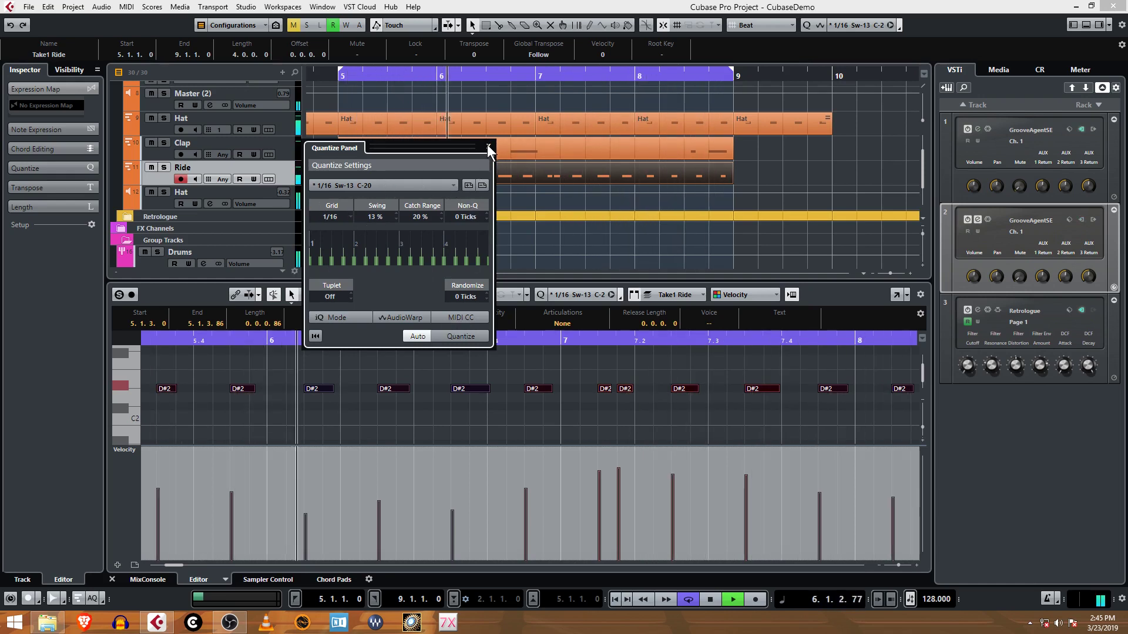
Step: Stop the transport with the ride part quantized at 1/16 Sw-13 C-20
key("space")
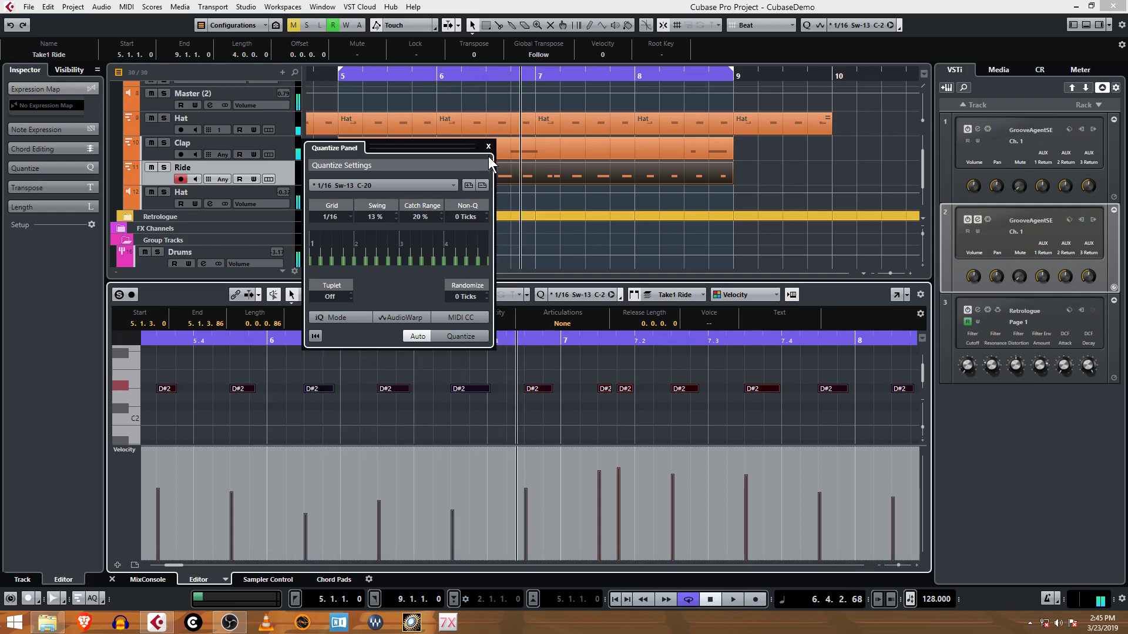